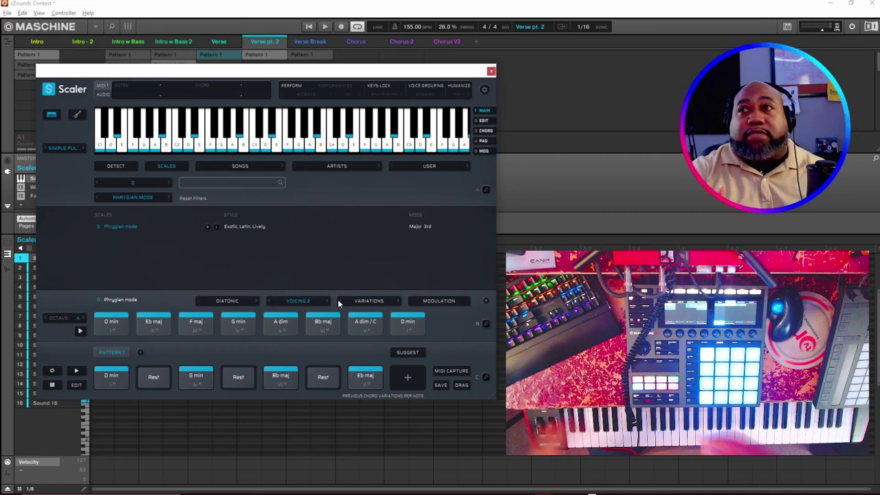
# Audition the Scaler chord pads: Eb maj, F maj, G min, A dim, Bb maj, A dim/C, D min
pyautogui.click(384, 387)
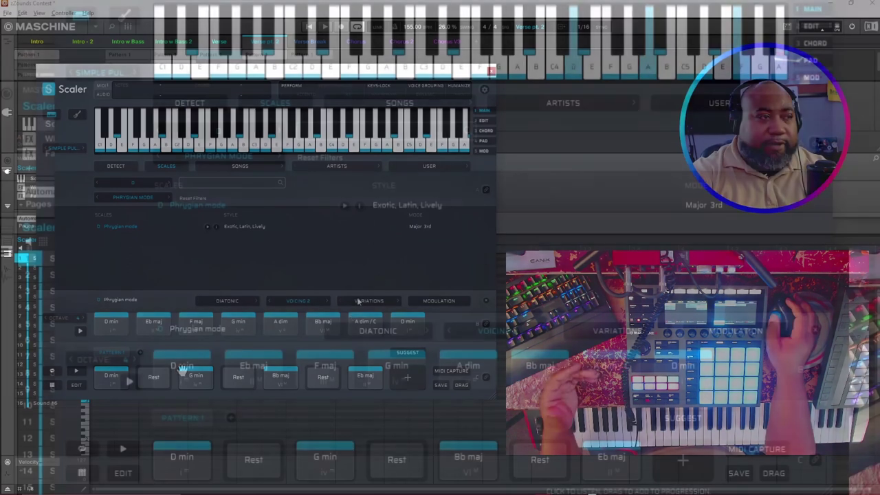
pyautogui.click(157, 324)
pyautogui.click(338, 378)
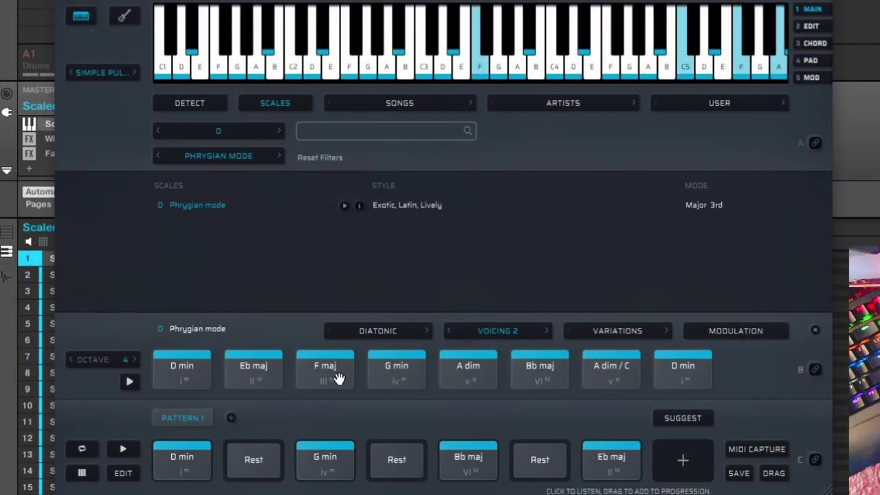
pyautogui.click(373, 389)
pyautogui.click(487, 375)
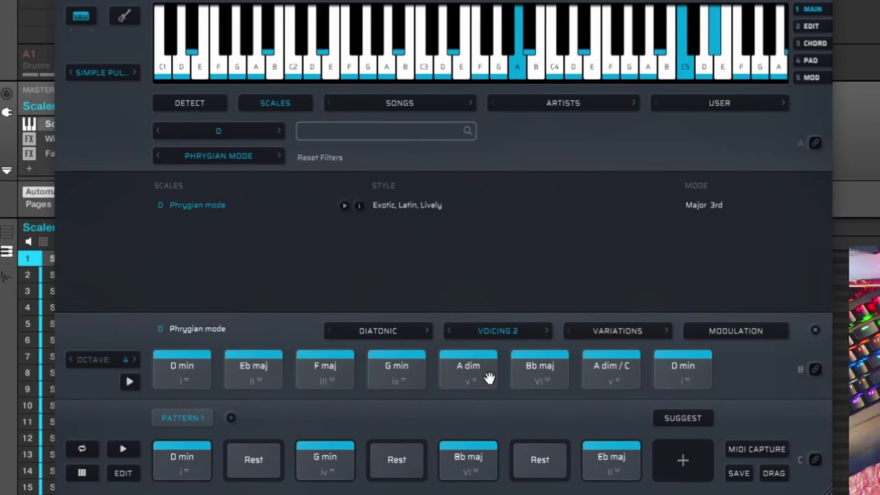
pyautogui.click(563, 371)
pyautogui.click(622, 374)
pyautogui.click(663, 373)
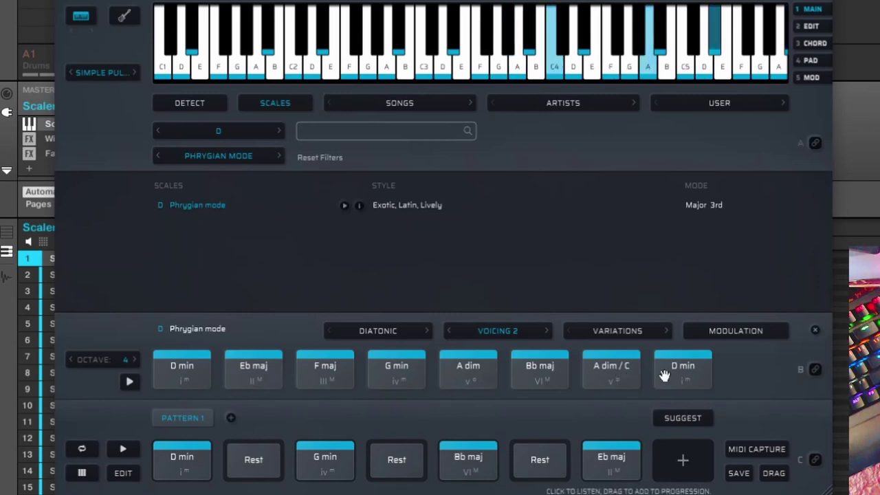
pyautogui.click(330, 367)
pyautogui.click(199, 371)
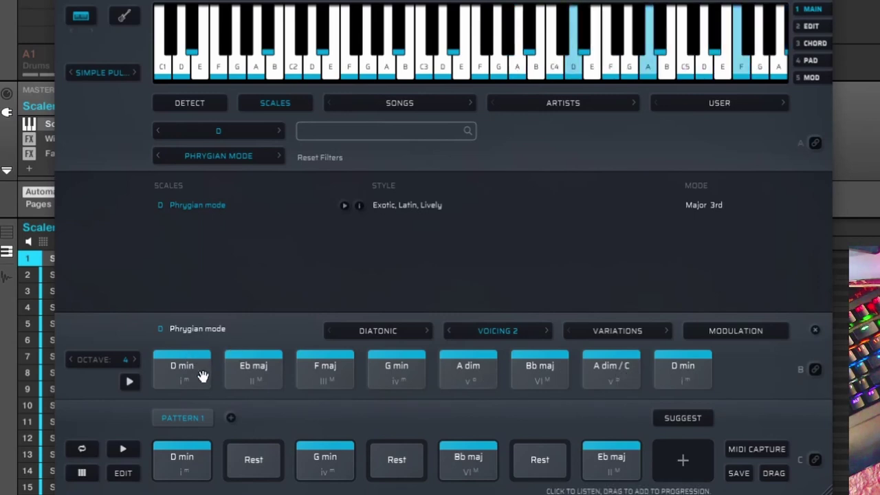
pyautogui.click(249, 365)
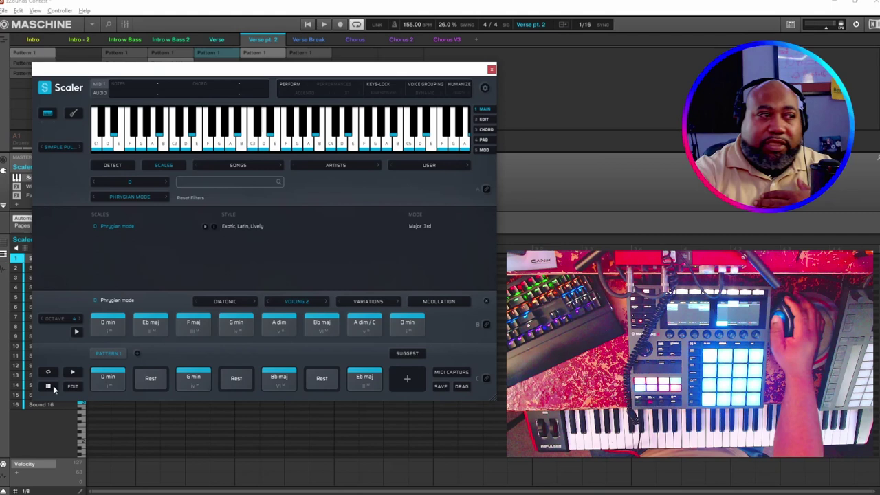
# Audition the progression chords D min, G min, Bb maj and Eb maj
pyautogui.click(105, 379)
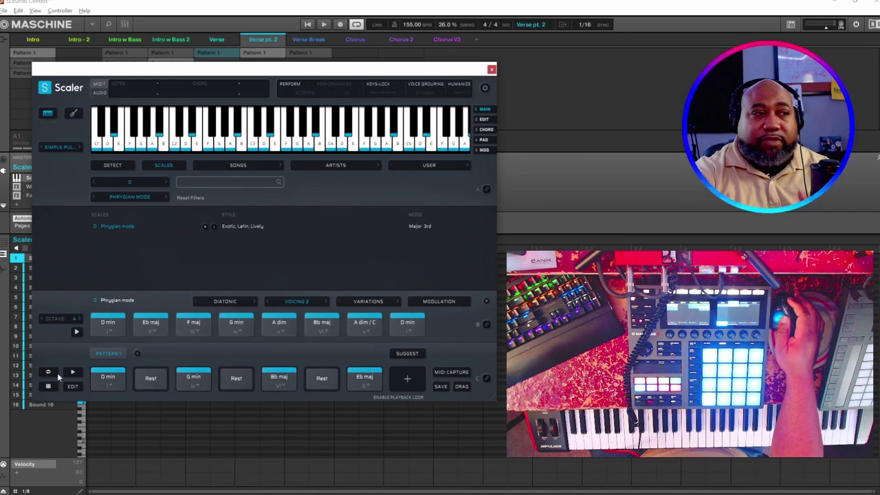
pyautogui.click(194, 381)
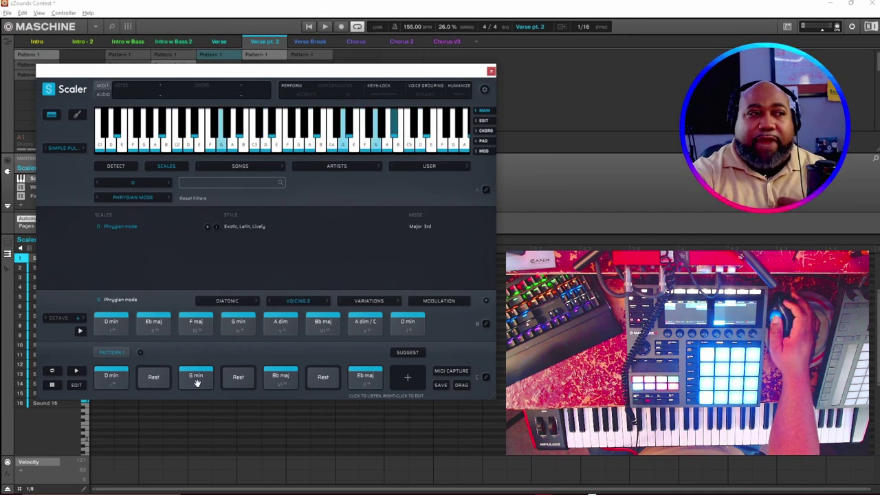
pyautogui.click(280, 378)
pyautogui.click(359, 377)
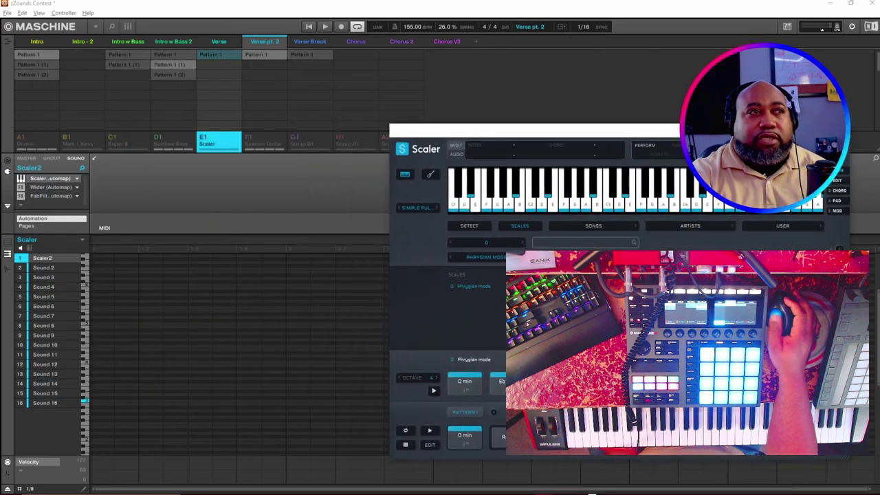
# Switch to the Chorus scene, move the Scaler window aside and play the chorus
pyautogui.click(360, 43)
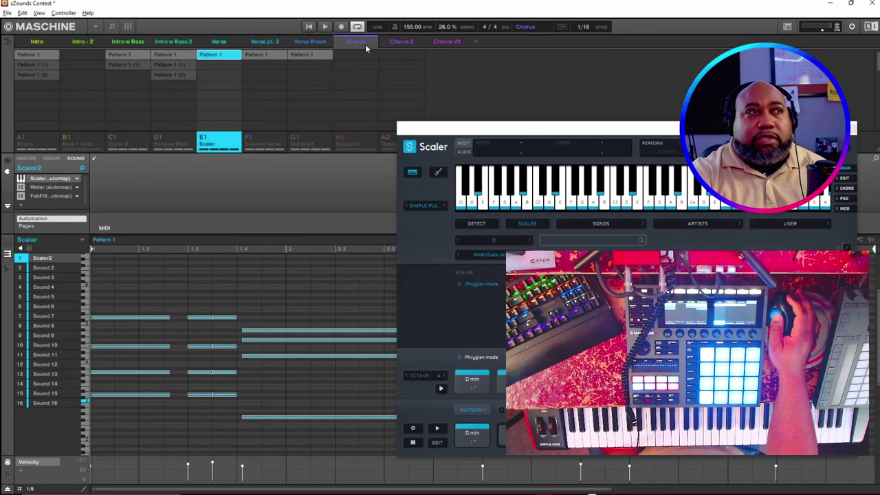
pyautogui.moveTo(623, 131); pyautogui.dragTo(793, 99)
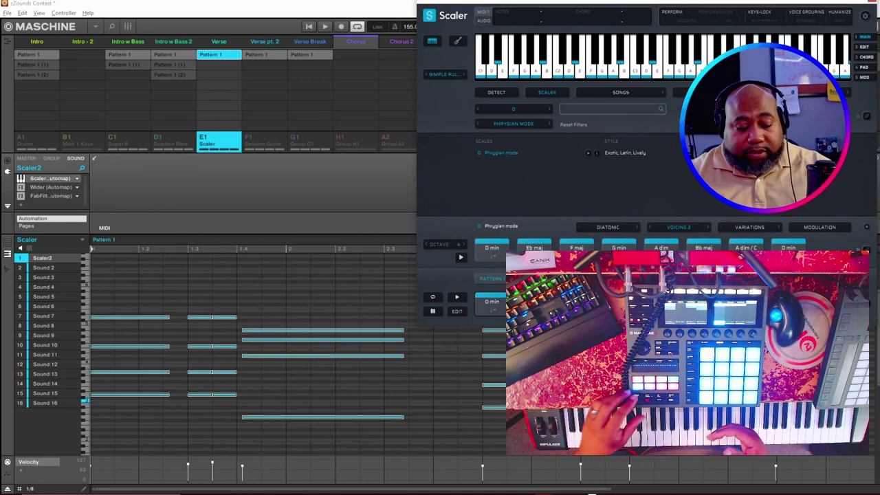
pyautogui.press('space')
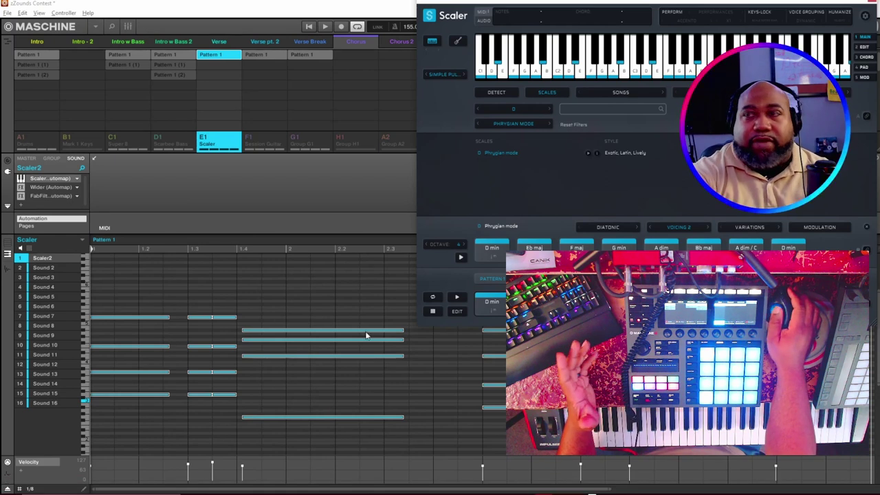
# Preview a single Scaler note, then open and dismiss the piano roll's note options
pyautogui.click(634, 55)
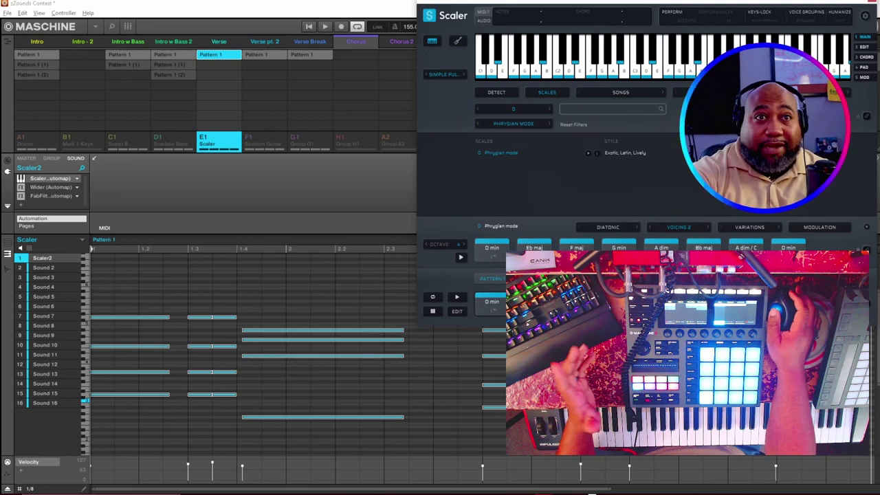
pyautogui.rightClick(263, 299)
pyautogui.click(285, 287)
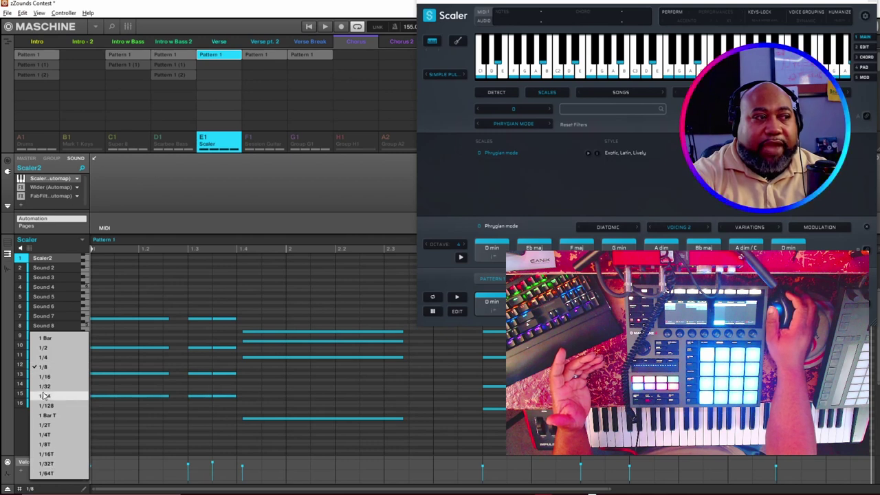
# Select the chord notes on rows 10 and 11 and the lowest chord note
pyautogui.click(242, 341)
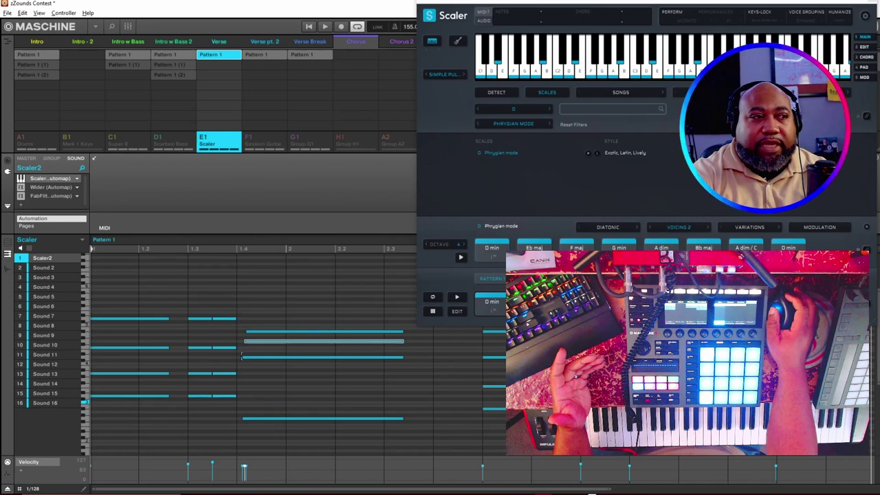
pyautogui.click(243, 356)
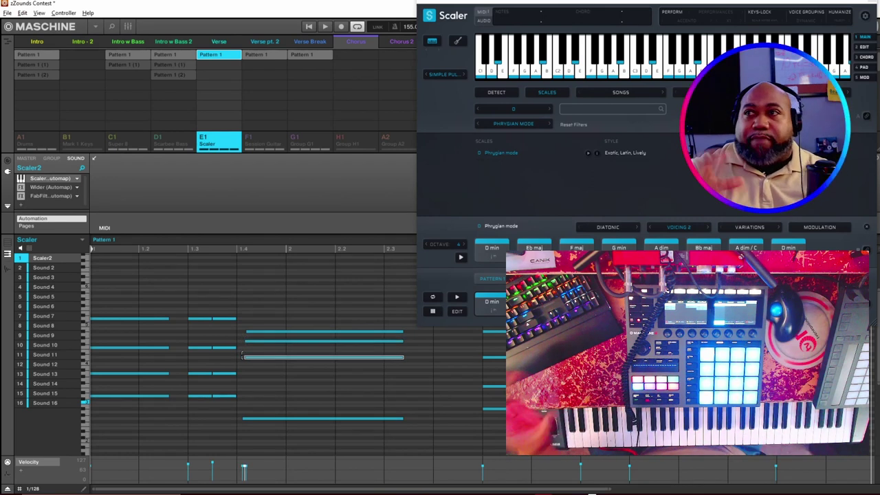
pyautogui.click(242, 417)
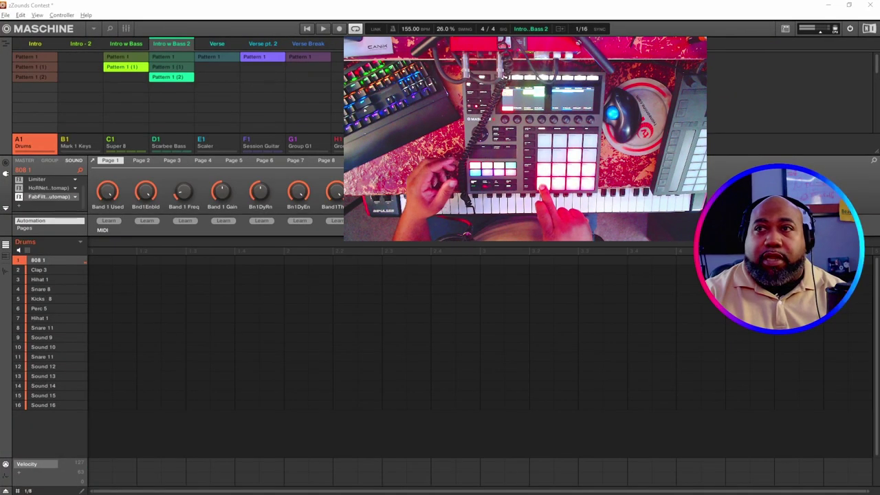
# Select Clap 3, stop playback, then play Intro drum Pattern 1 (1) and switch to Pattern 1 (2)
pyautogui.click(39, 269)
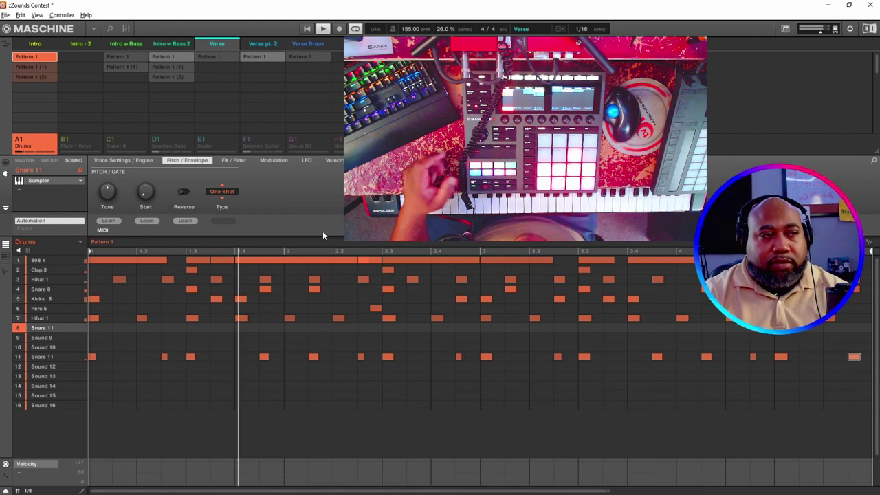
pyautogui.press('space')
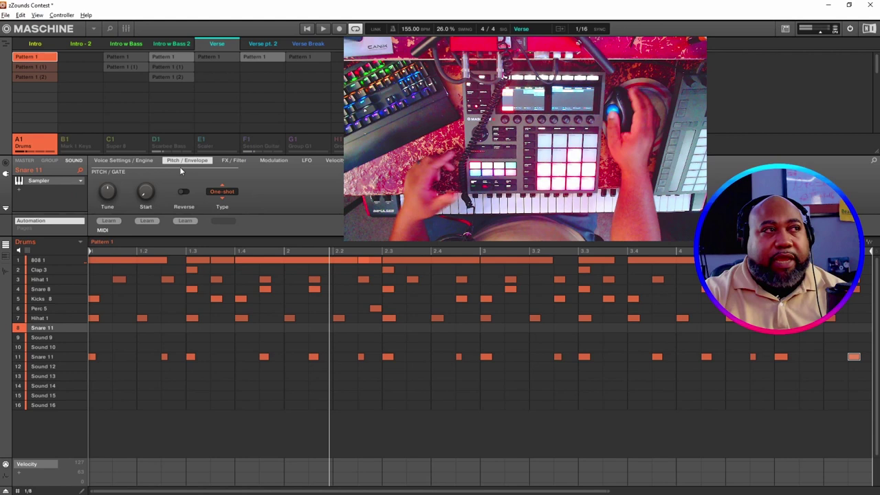
pyautogui.click(38, 67)
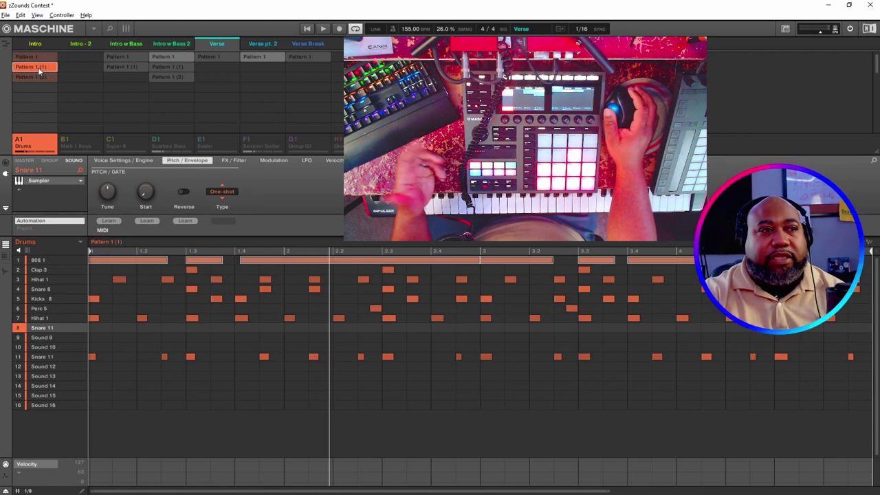
pyautogui.press('space')
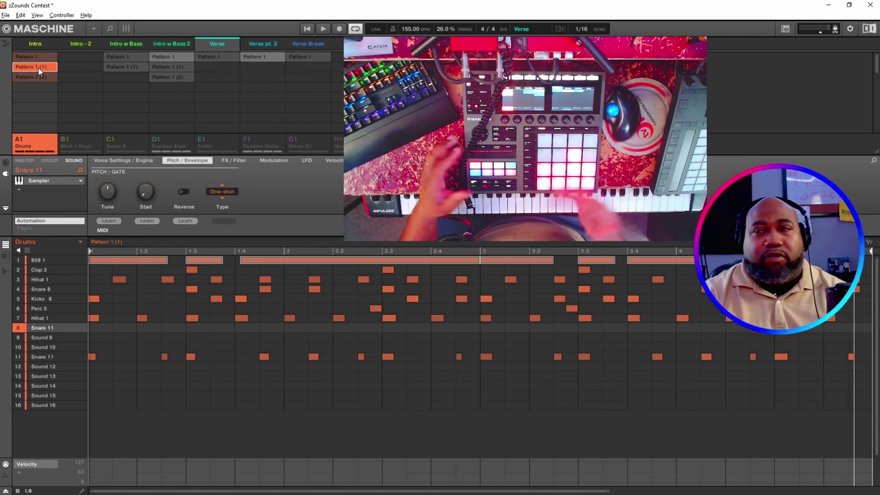
pyautogui.click(39, 77)
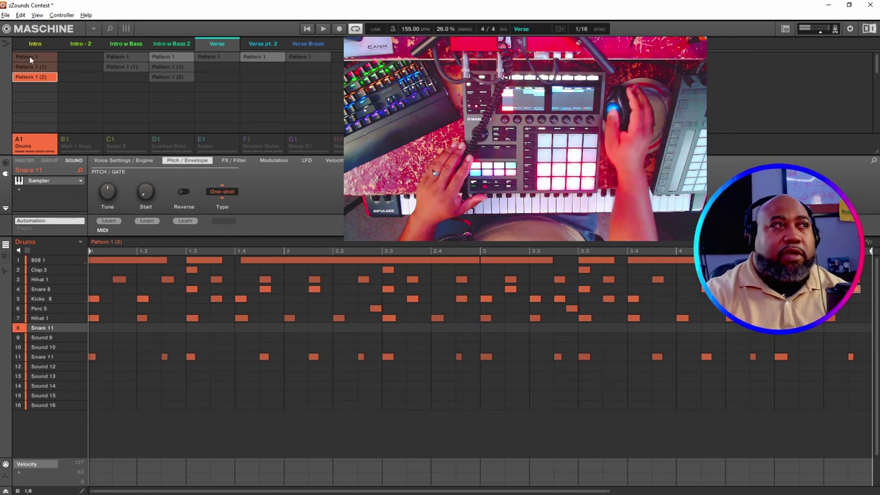
# Switch the drums to Pattern 1 and inspect the 808 1 and Kicks 8 effects, including the kick compressor
pyautogui.click(34, 57)
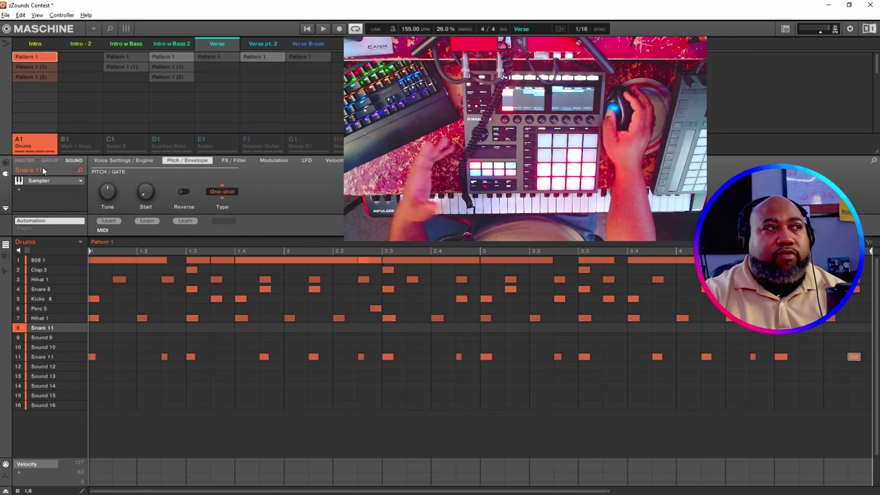
pyautogui.click(37, 259)
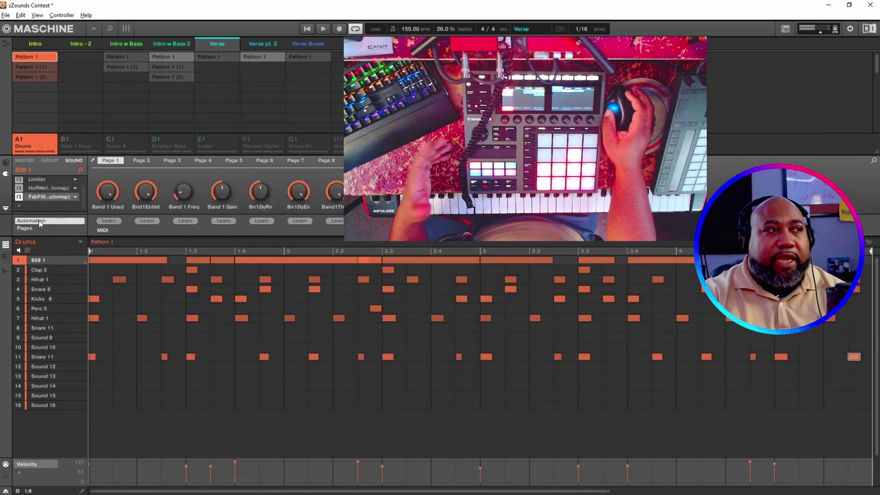
pyautogui.click(38, 300)
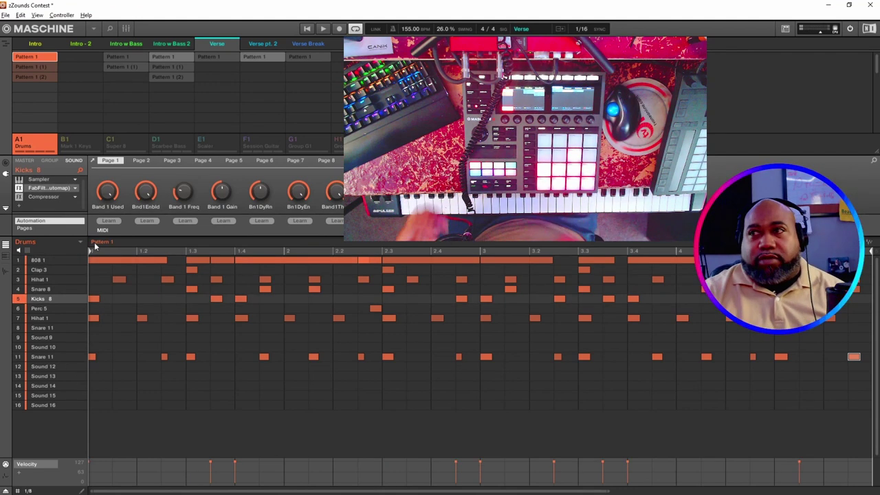
pyautogui.click(42, 197)
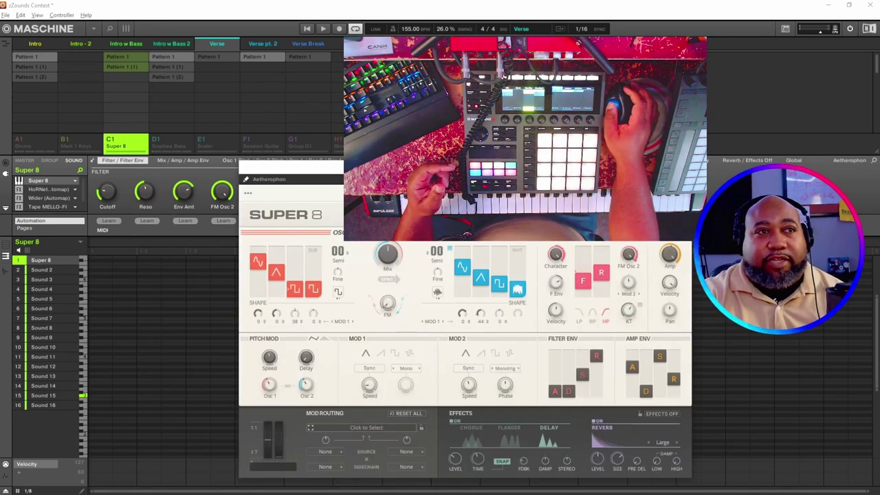
# Reposition the Super 8 synth window to review its Aetherophon patch and reveal the sounds
pyautogui.moveTo(288, 179); pyautogui.dragTo(55, 175)
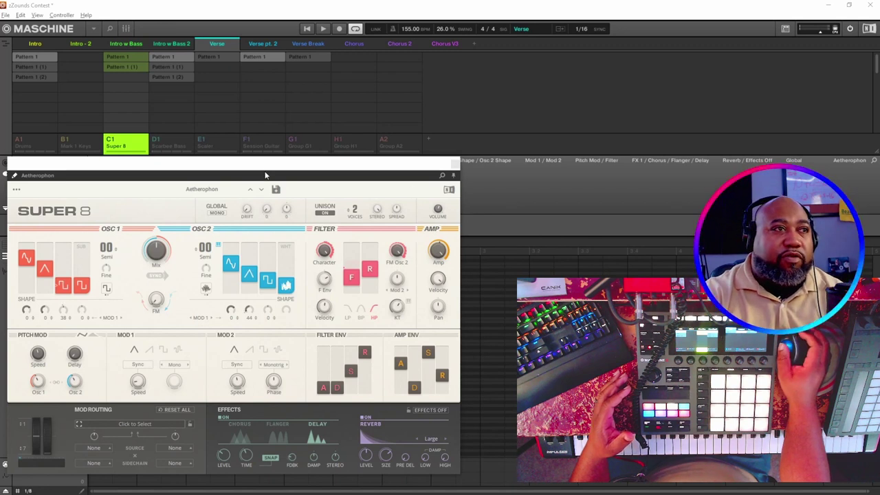
pyautogui.moveTo(266, 176); pyautogui.dragTo(332, 99)
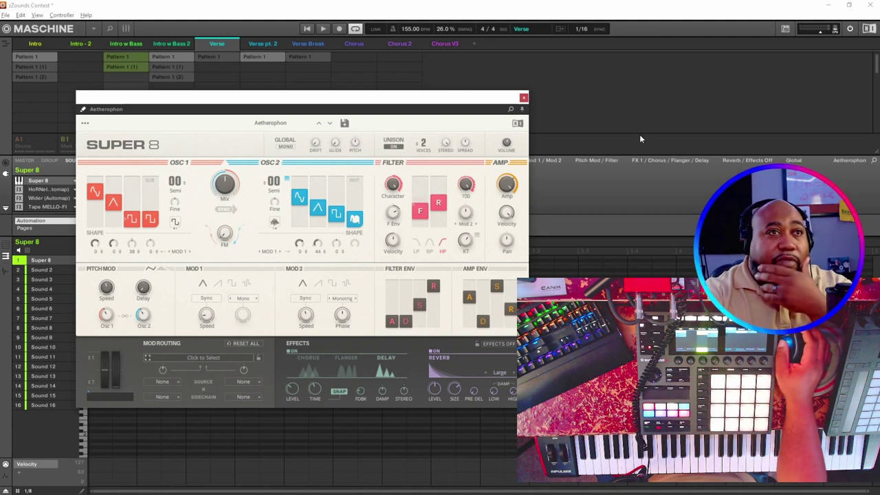
# Close the Super 8 window, switch to the Intro - 2 scene and start playback
pyautogui.click(523, 98)
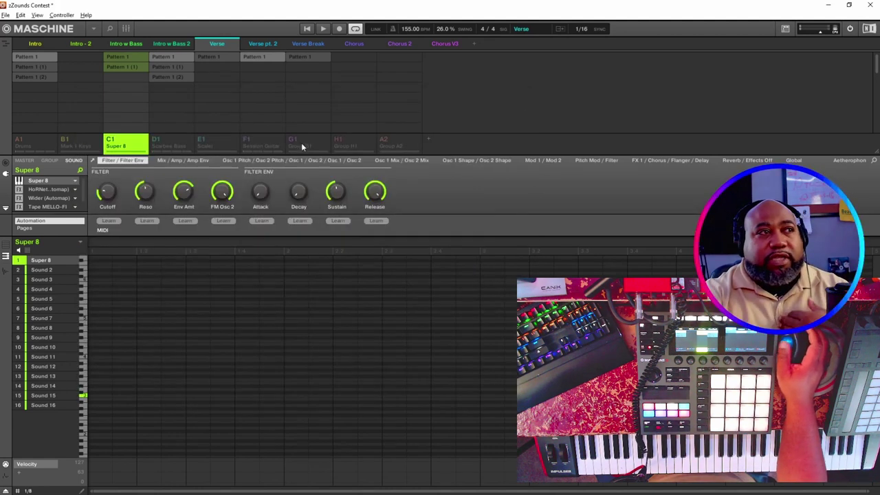
pyautogui.click(80, 44)
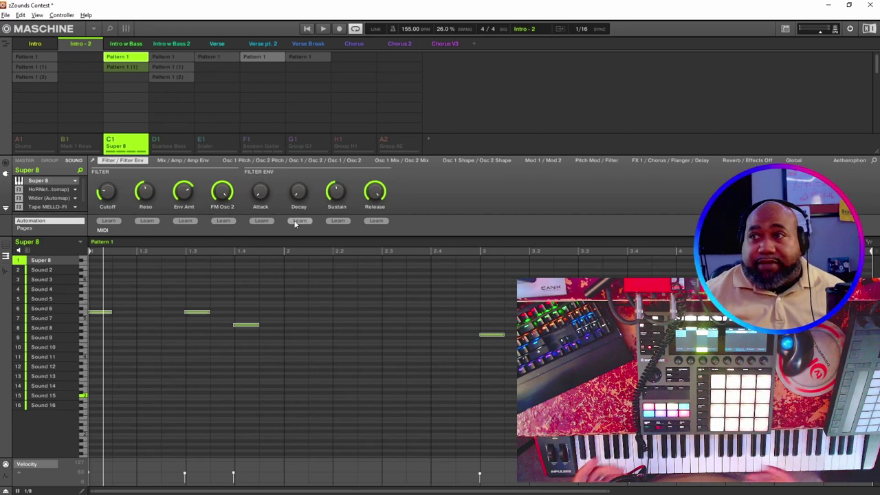
pyautogui.press('space')
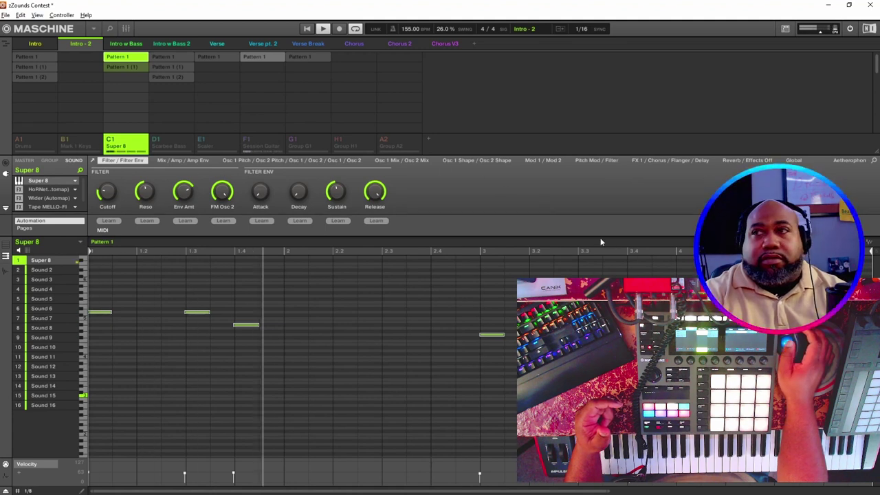
# Open the HoRNet SongKey MKII window on the synth to read its G minor key
pyautogui.click(48, 189)
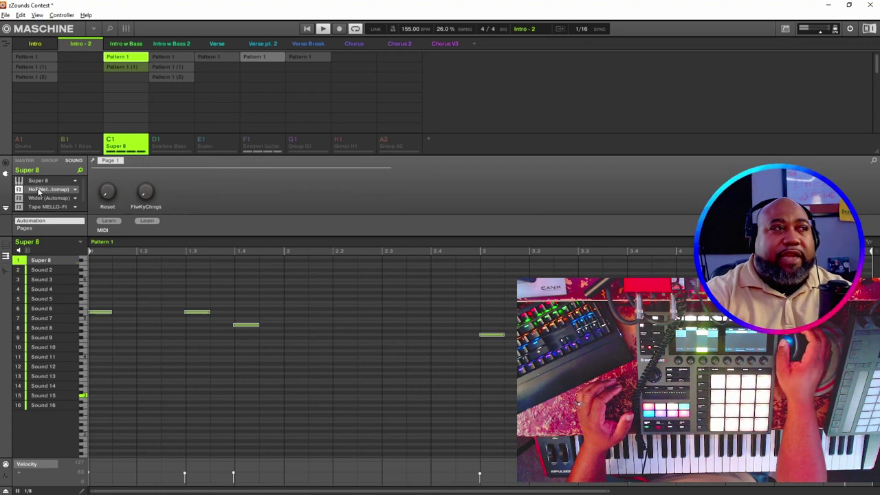
pyautogui.click(93, 161)
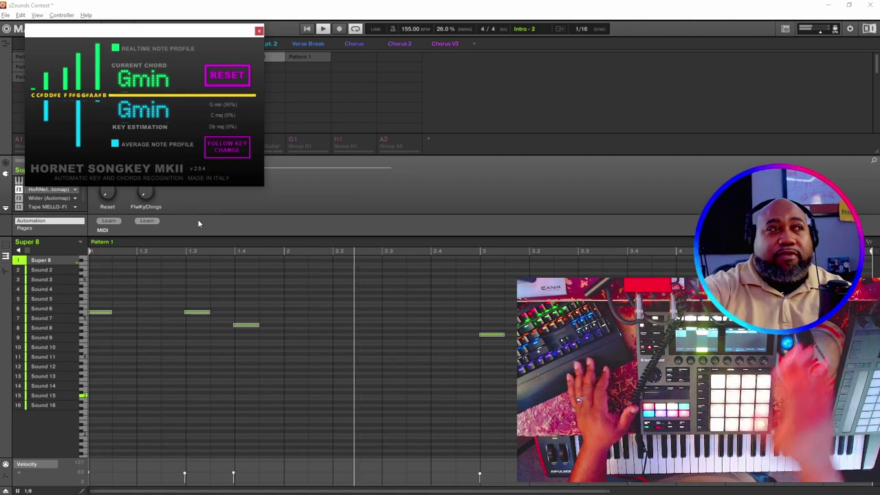
# Close SongKey and open the synth's Wider and Tape MELLO-FI effect windows
pyautogui.click(258, 31)
pyautogui.click(52, 197)
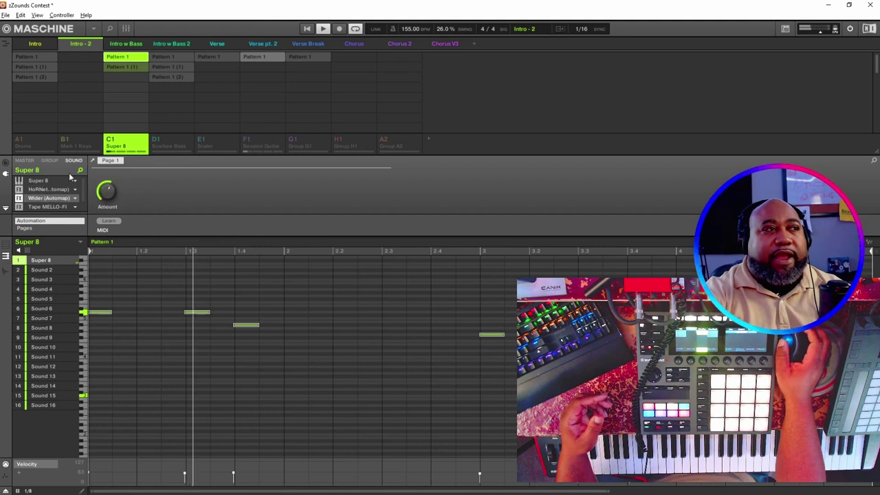
pyautogui.click(92, 161)
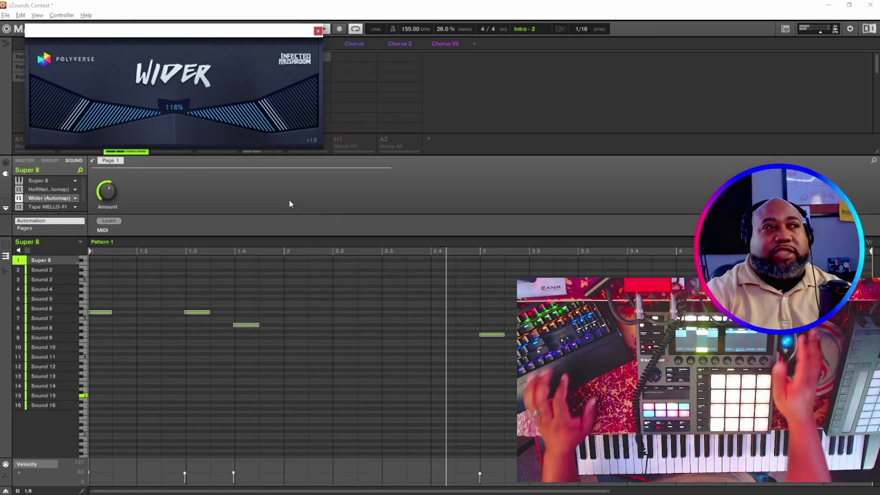
pyautogui.click(58, 206)
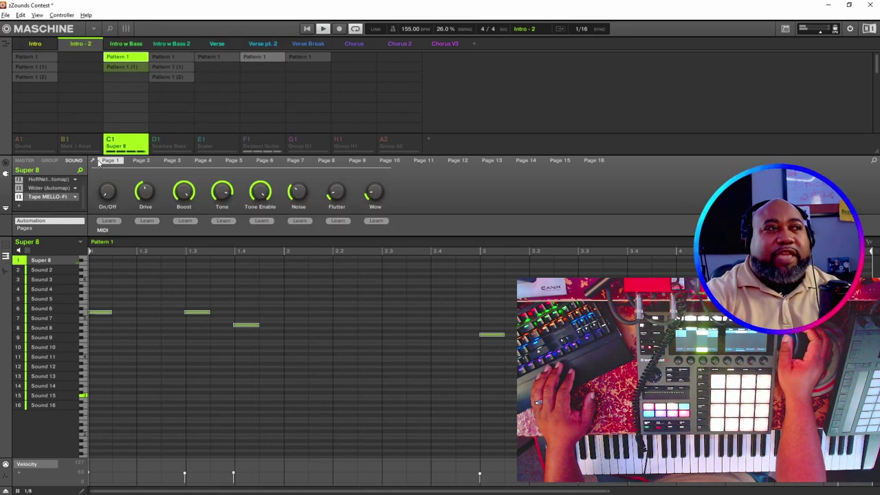
pyautogui.click(95, 160)
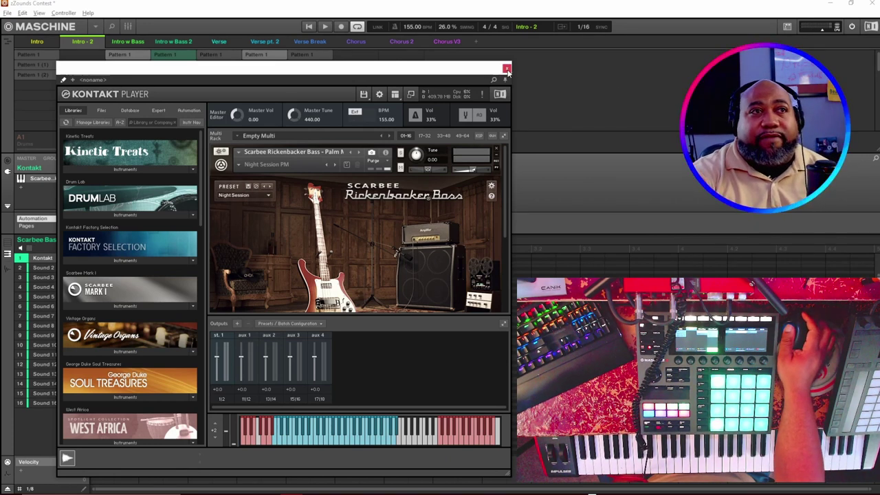
# Close Kontakt and compare bass Pattern 1 (1), Pattern 1 (2) and Pattern 1
pyautogui.click(507, 69)
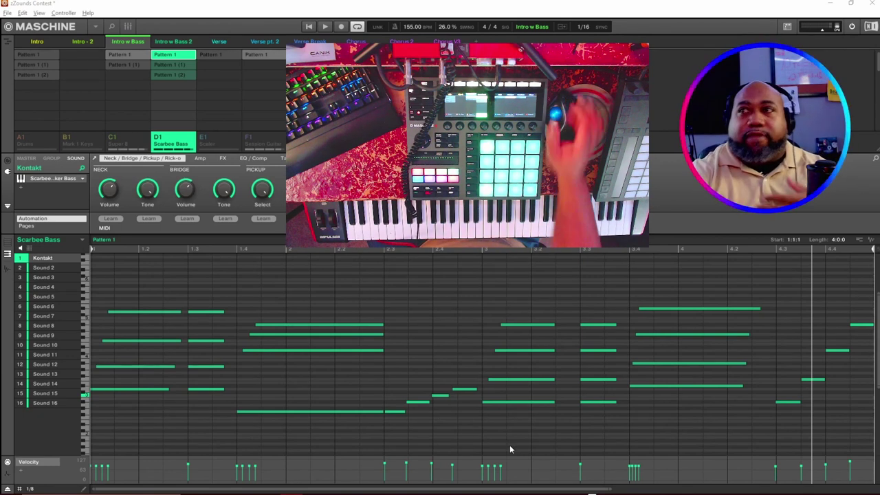
pyautogui.click(175, 65)
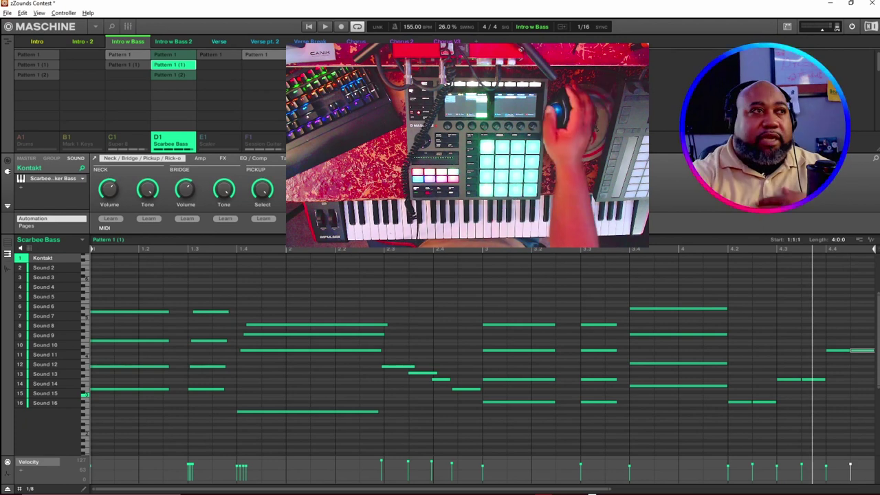
pyautogui.click(168, 75)
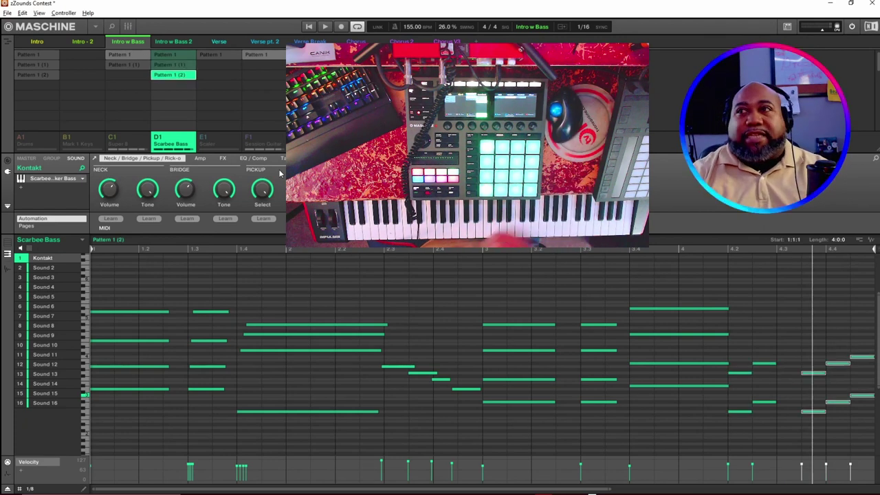
pyautogui.click(173, 55)
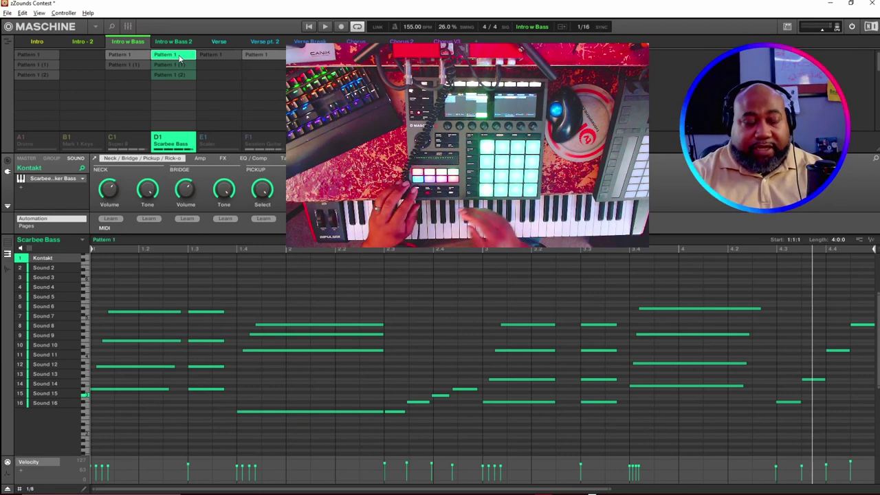
# Play the bass pattern while switching to the Intro w Bass 2 and Verse pt. 2 scenes
pyautogui.press('space')
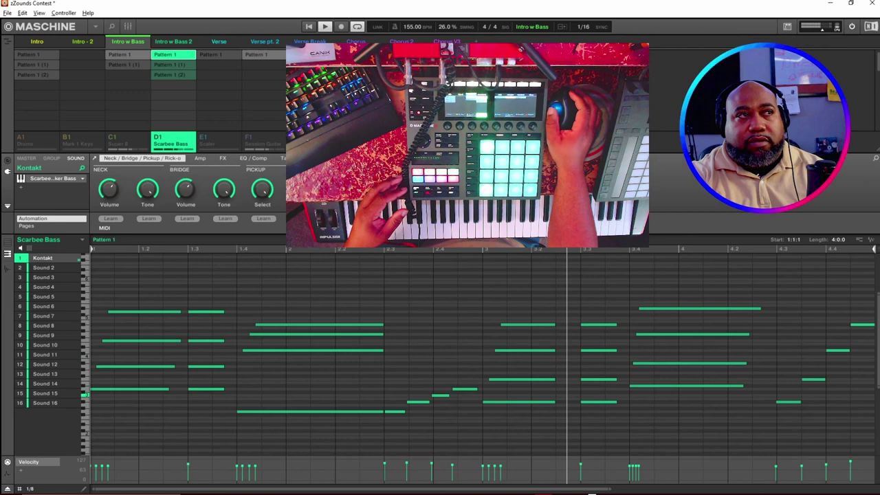
pyautogui.click(174, 41)
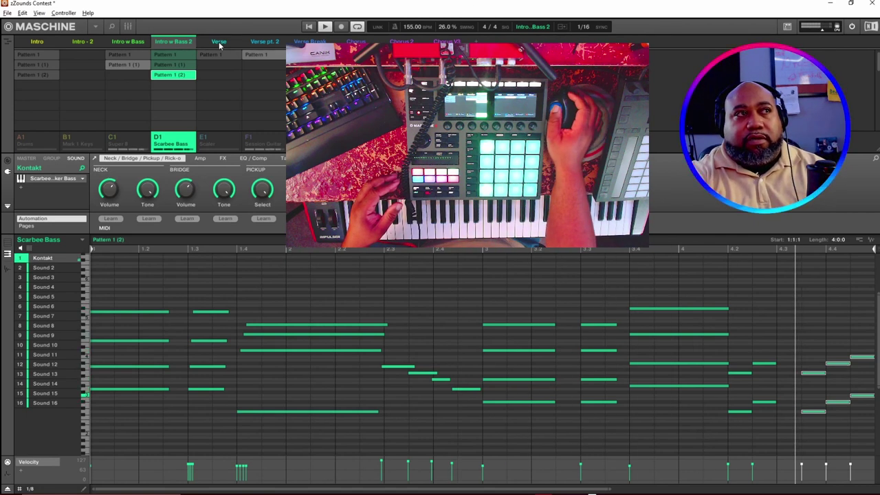
pyautogui.click(275, 42)
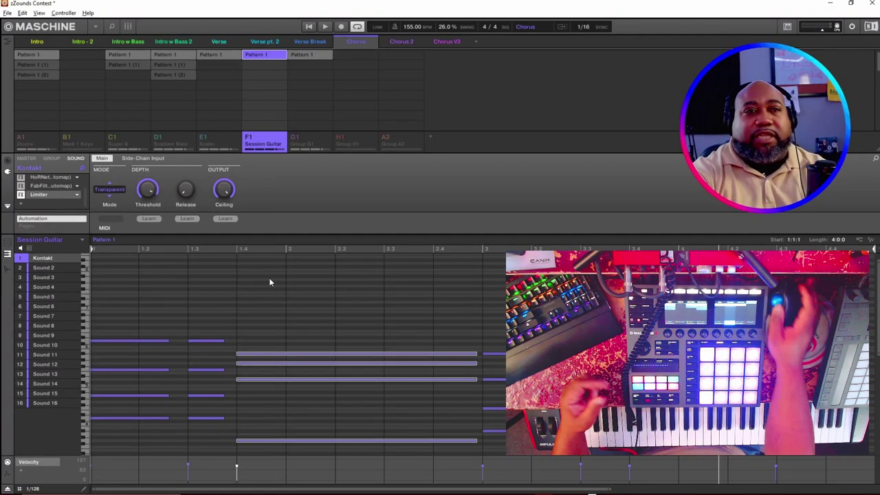
# Reposition the Kontakt guitar window and play the Chorus Session Guitar pattern
pyautogui.scroll(-2, 220, 313)
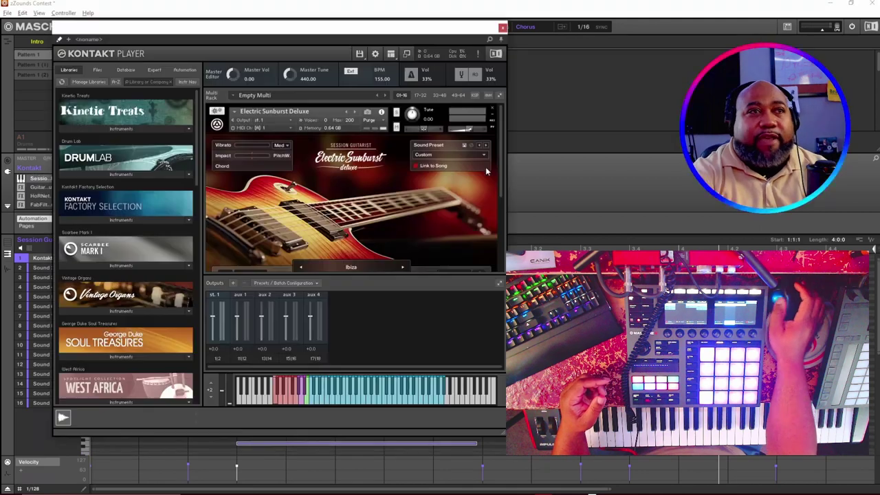
pyautogui.moveTo(366, 31)
pyautogui.mouseDown()
pyautogui.moveTo(496, 60)
pyautogui.moveTo(372, 31)
pyautogui.moveTo(352, 40)
pyautogui.mouseUp()
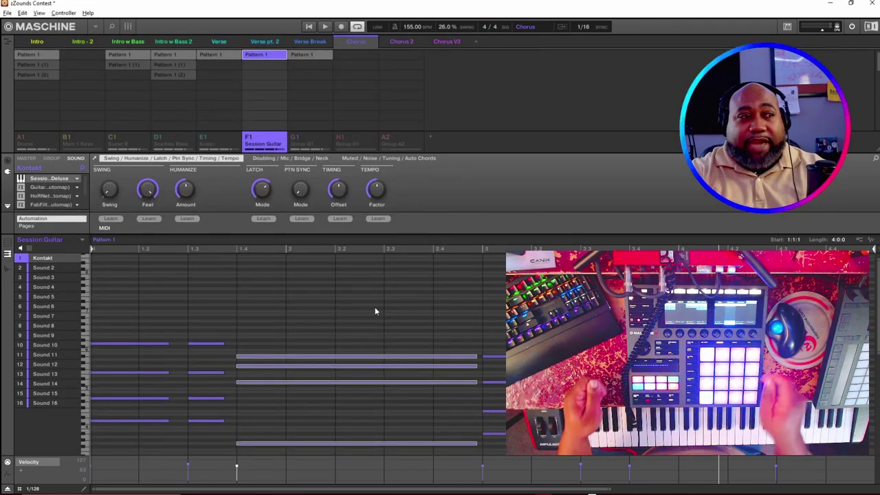
pyautogui.scroll(-2, 356, 305)
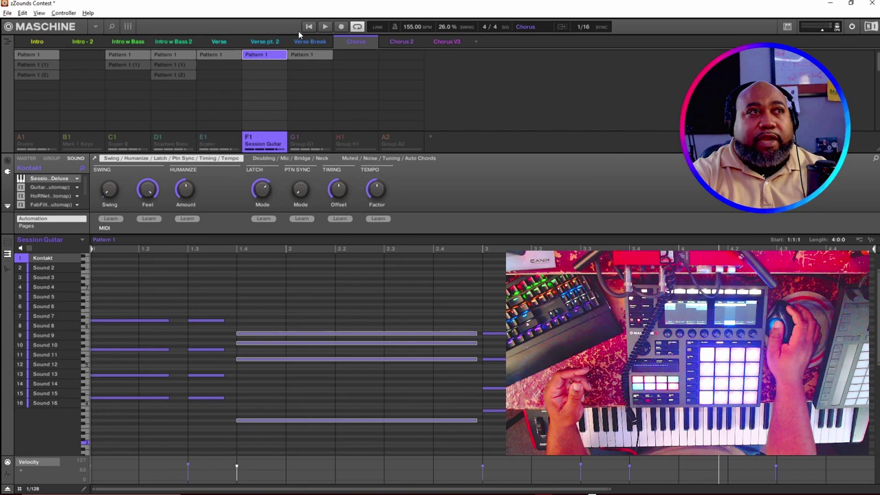
pyautogui.click(324, 26)
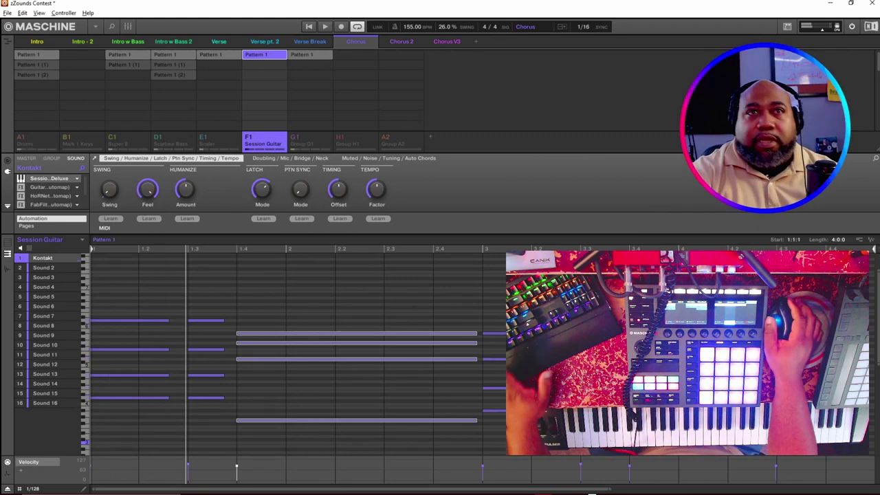
# Export the guitar pattern as audio and load it on Sound 16 as a looping 155 BPM sample
pyautogui.scroll(-2, 288, 357)
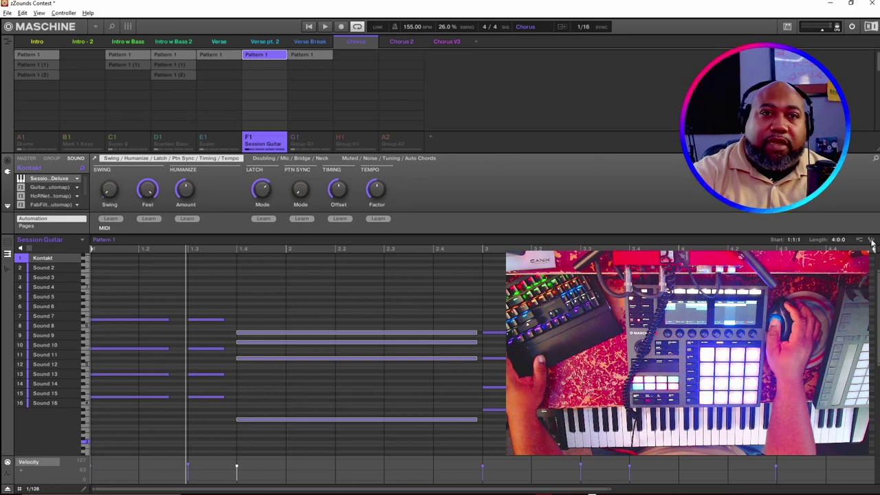
pyautogui.moveTo(871, 243); pyautogui.dragTo(871, 244)
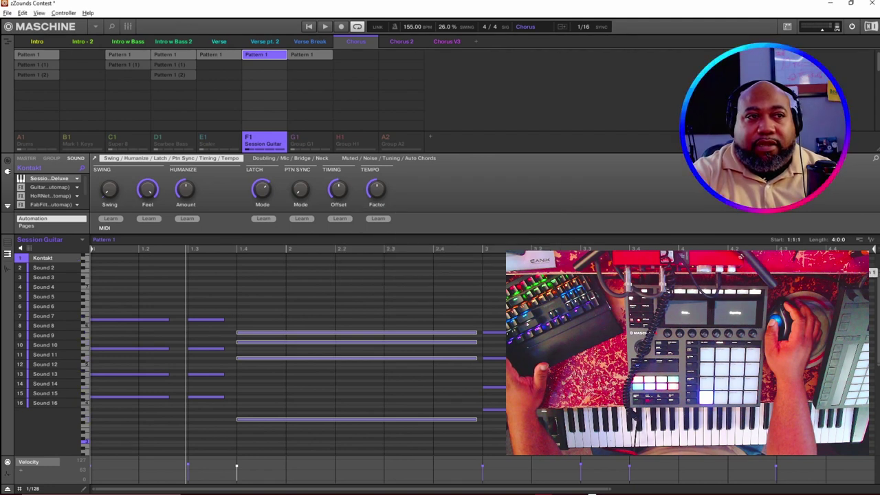
pyautogui.moveTo(813, 423); pyautogui.dragTo(56, 404)
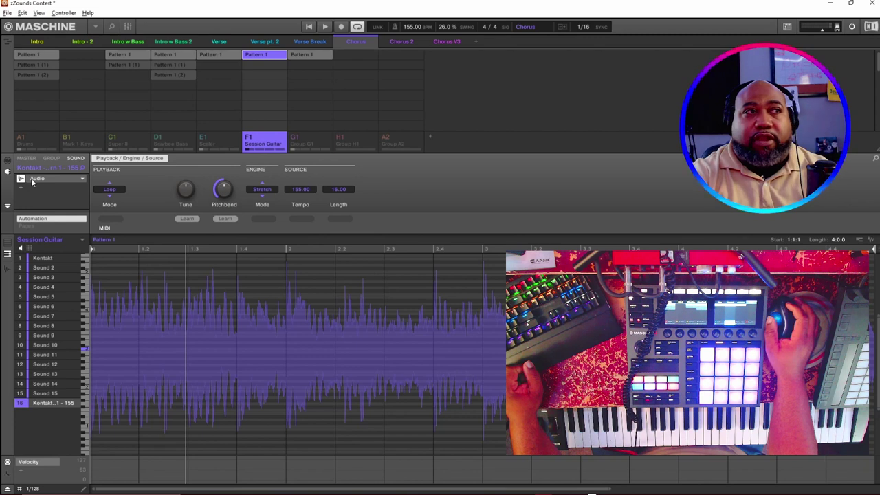
# Toggle solo on the Sound 1 Kontakt guitar, replay the pattern, and show all the group's patterns
pyautogui.click(43, 258)
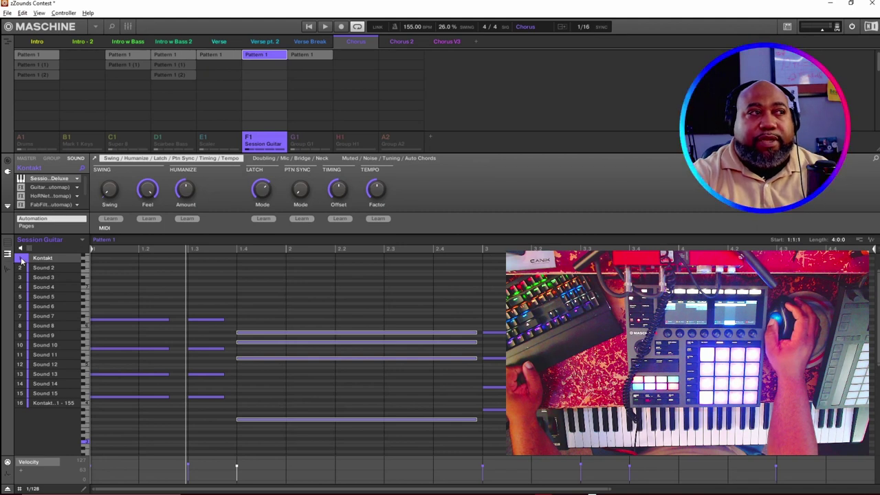
pyautogui.rightClick(21, 259)
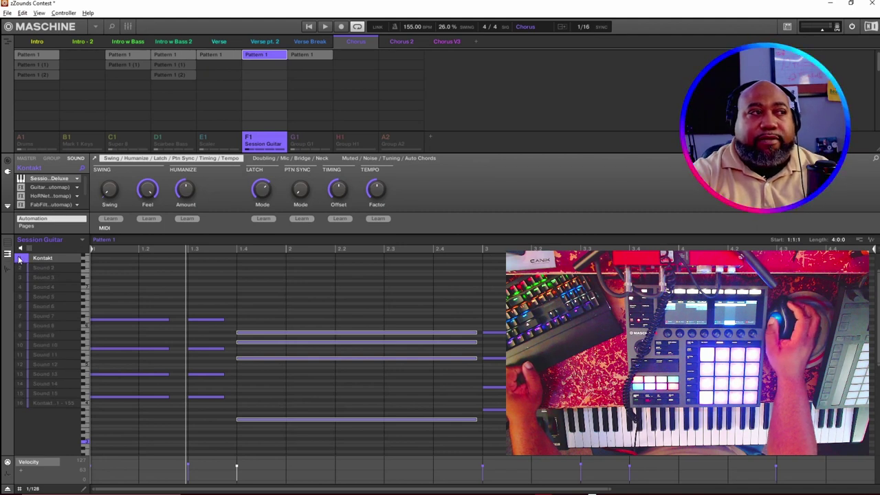
pyautogui.rightClick(20, 259)
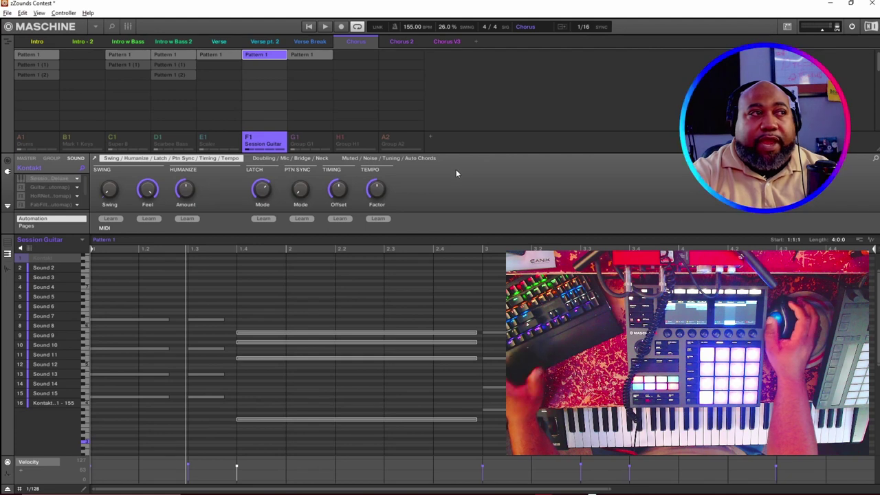
pyautogui.click(325, 27)
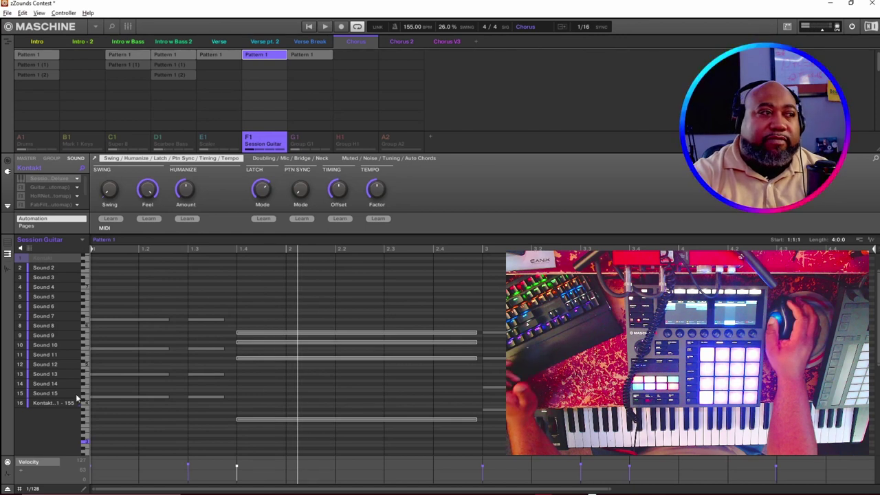
pyautogui.click(8, 248)
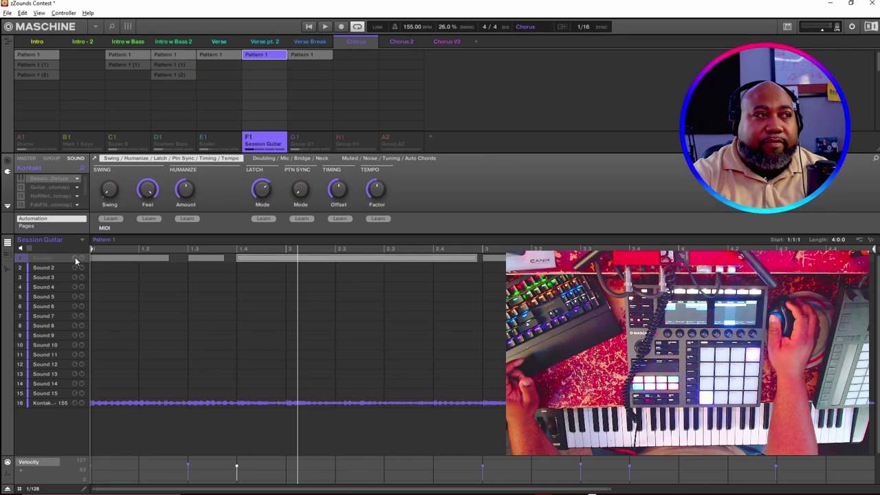
# Return to the scene grid, open the Mixer with the guitar's plugin chain, and play it
pyautogui.click(9, 44)
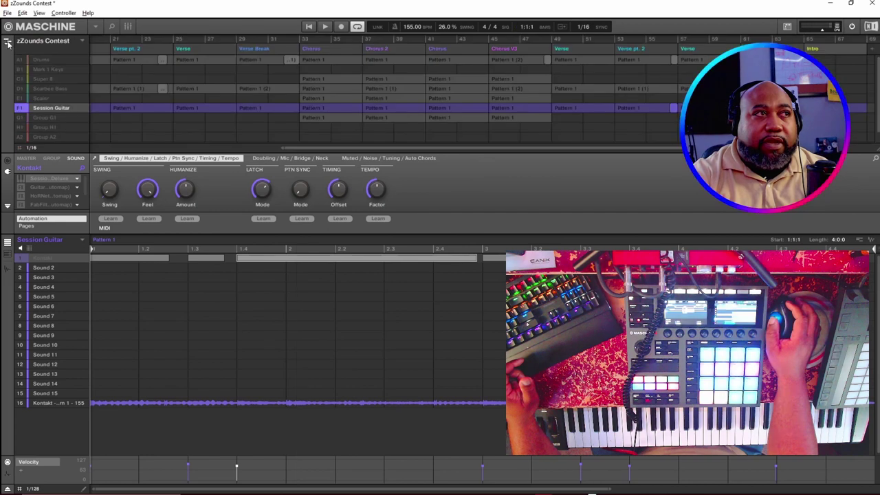
pyautogui.click(8, 43)
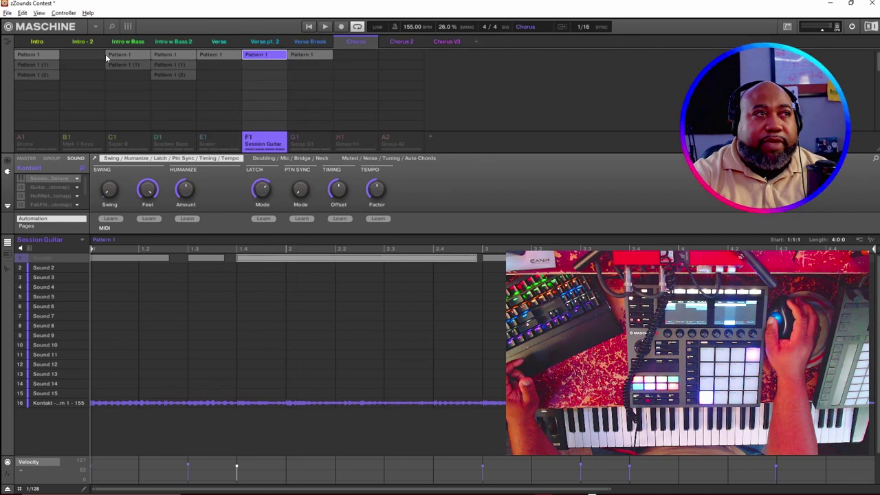
pyautogui.click(128, 26)
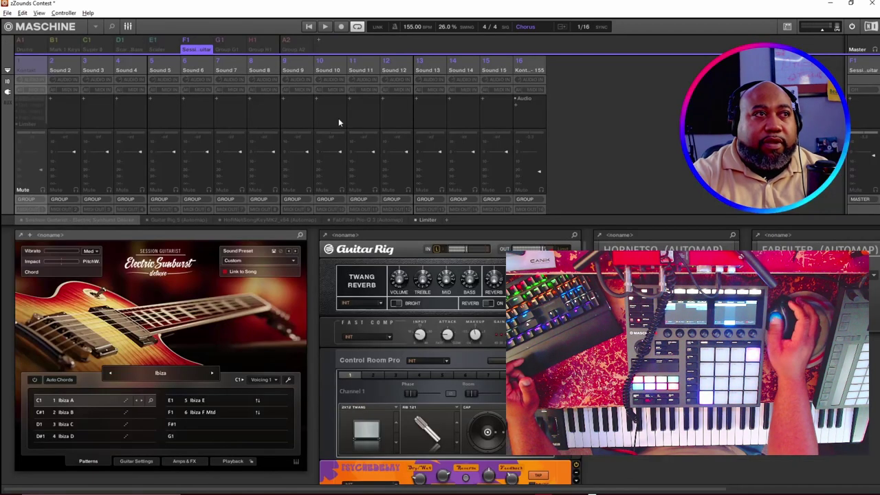
pyautogui.click(310, 27)
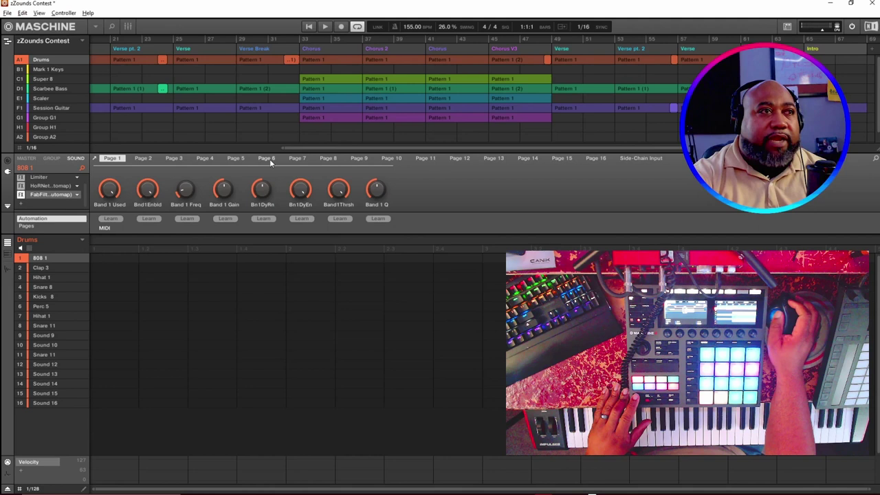
# Scroll the arranger to bar 1 and play the whole song from the Intro
pyautogui.moveTo(283, 146); pyautogui.dragTo(62, 158)
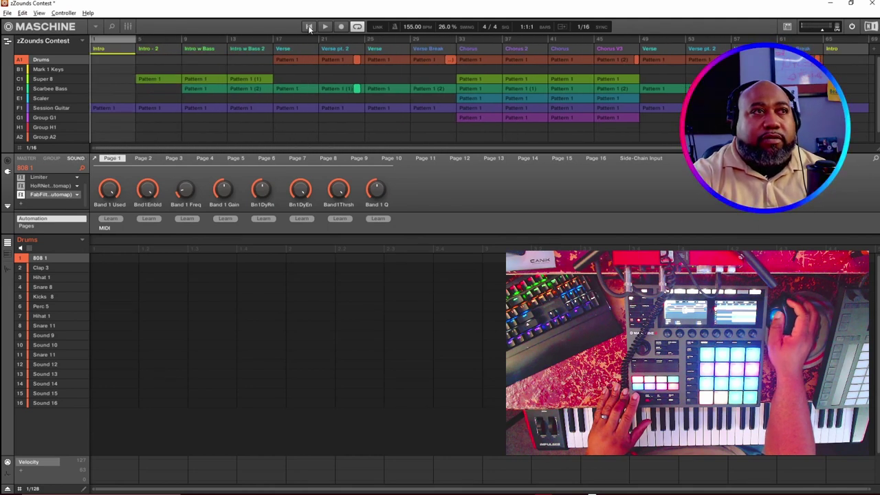
pyautogui.click(307, 27)
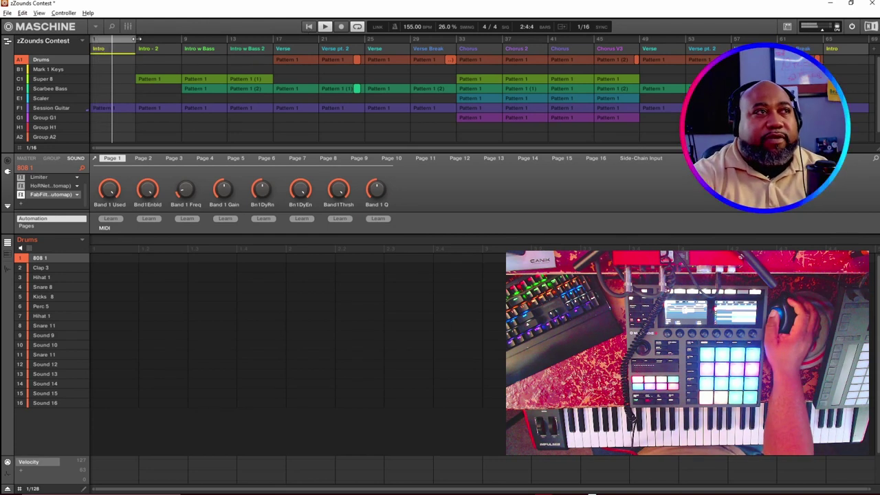
pyautogui.hscroll(3, 412, 89)
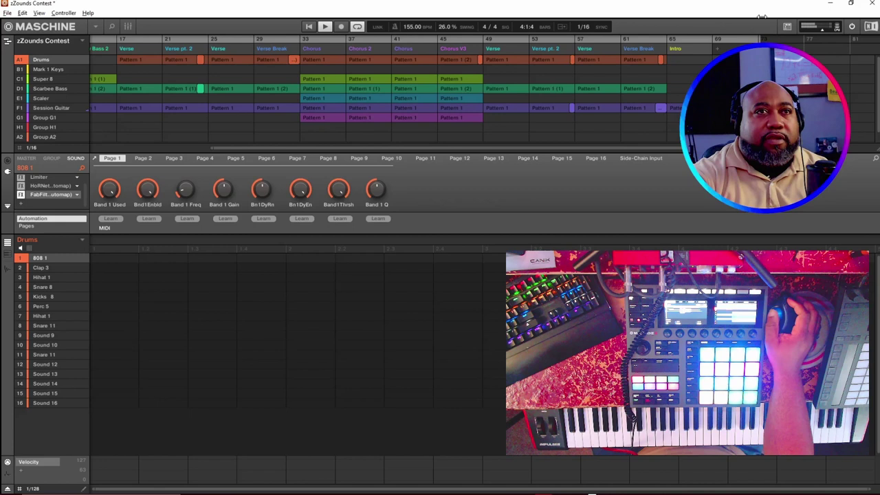
pyautogui.hscroll(-1, 413, 90)
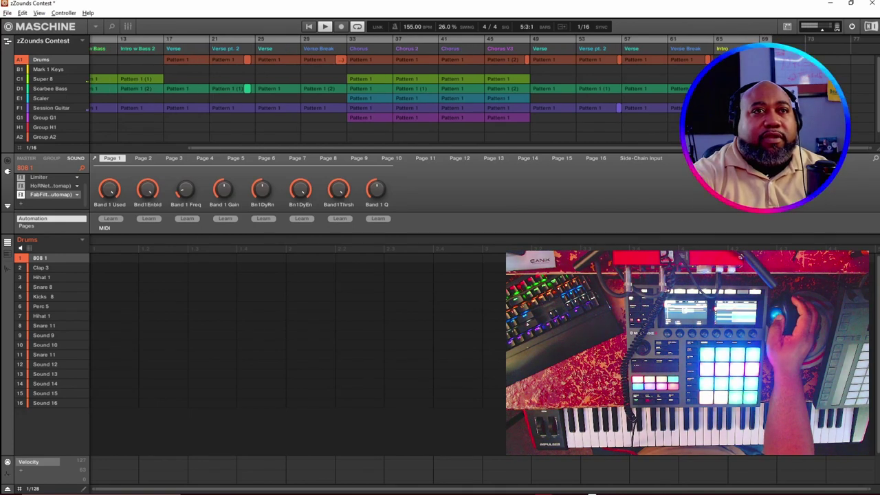
pyautogui.hscroll(-3, 451, 151)
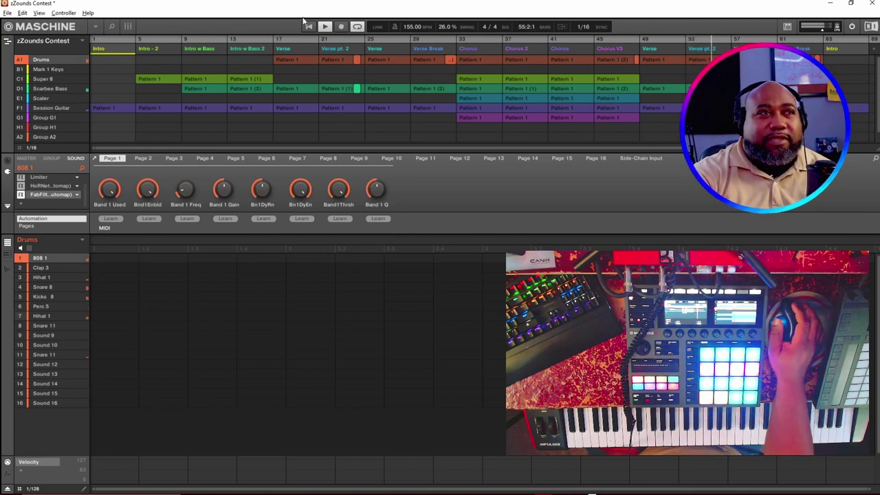
# Stop song playback at bar 56 in the Verse pt. 2 section
pyautogui.click(325, 27)
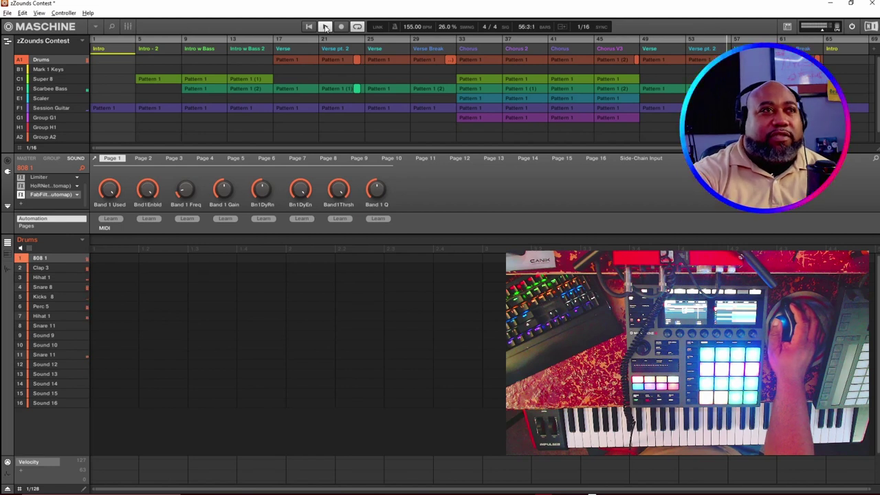